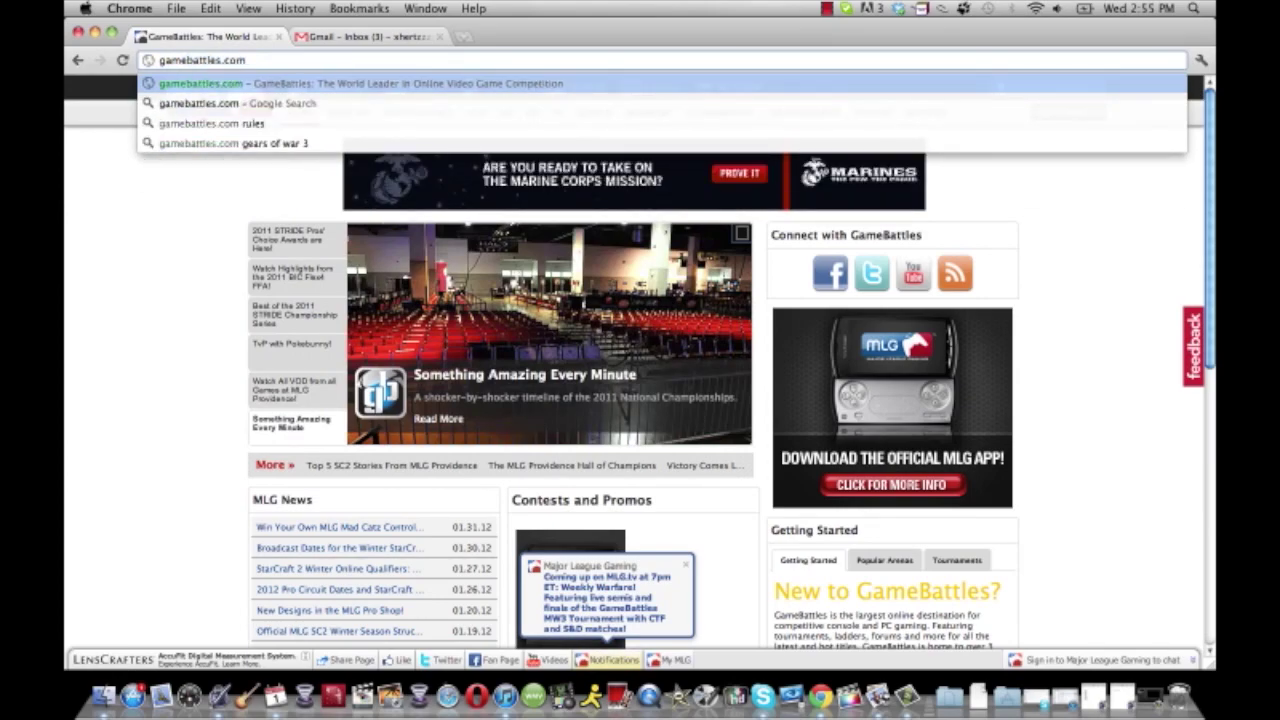
Load GameBattles, apply the Retro theme, and bring up the Sign in / Register options
{"action": "key", "text": "Return"}
{"action": "left_click", "coordinate": [1062, 112]}
{"action": "left_click", "coordinate": [1062, 150]}
{"action": "scroll", "coordinate": [171, 382], "scroll_direction": "down", "scroll_amount": 5}
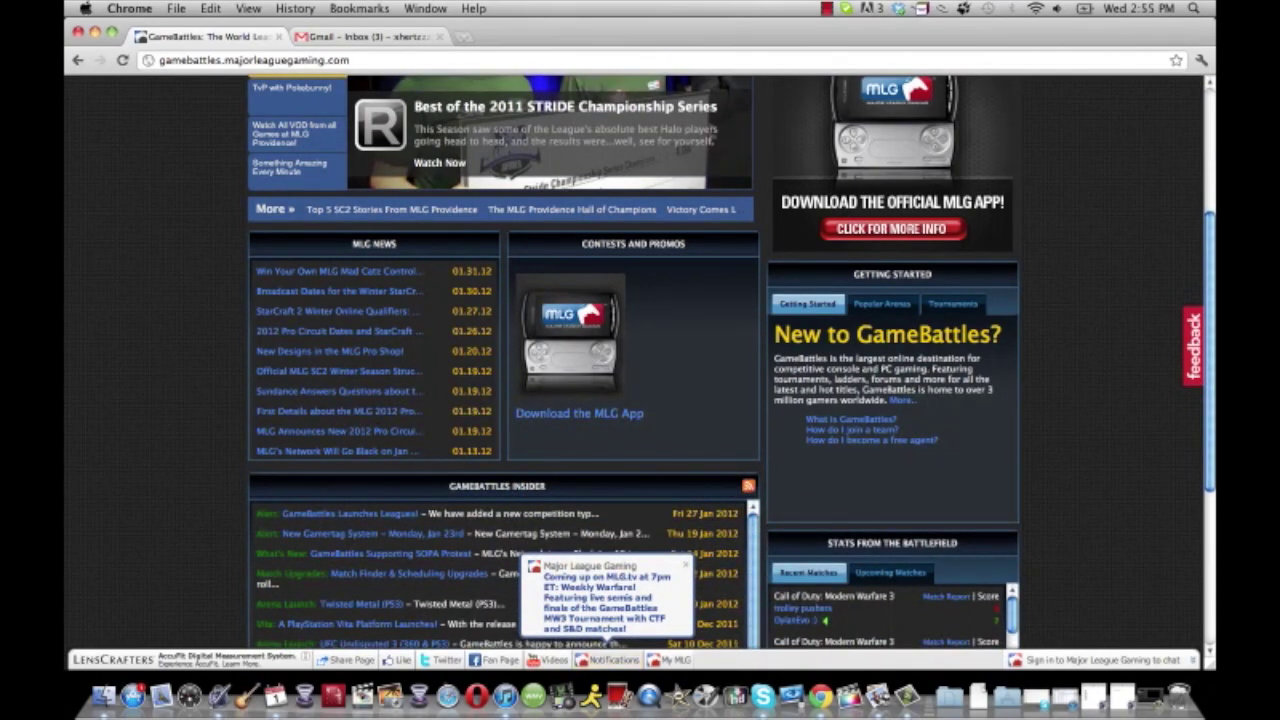
{"action": "scroll", "coordinate": [505, 360], "scroll_direction": "down", "scroll_amount": 5}
{"action": "scroll", "coordinate": [170, 382], "scroll_direction": "down", "scroll_amount": 1}
{"action": "scroll", "coordinate": [170, 382], "scroll_direction": "up", "scroll_amount": 2}
{"action": "scroll", "coordinate": [170, 382], "scroll_direction": "up", "scroll_amount": 10}
{"action": "left_click", "coordinate": [1050, 88]}
Start a new MLGid and enter the password plus its matching confirmation
{"action": "left_click", "coordinate": [1078, 127]}
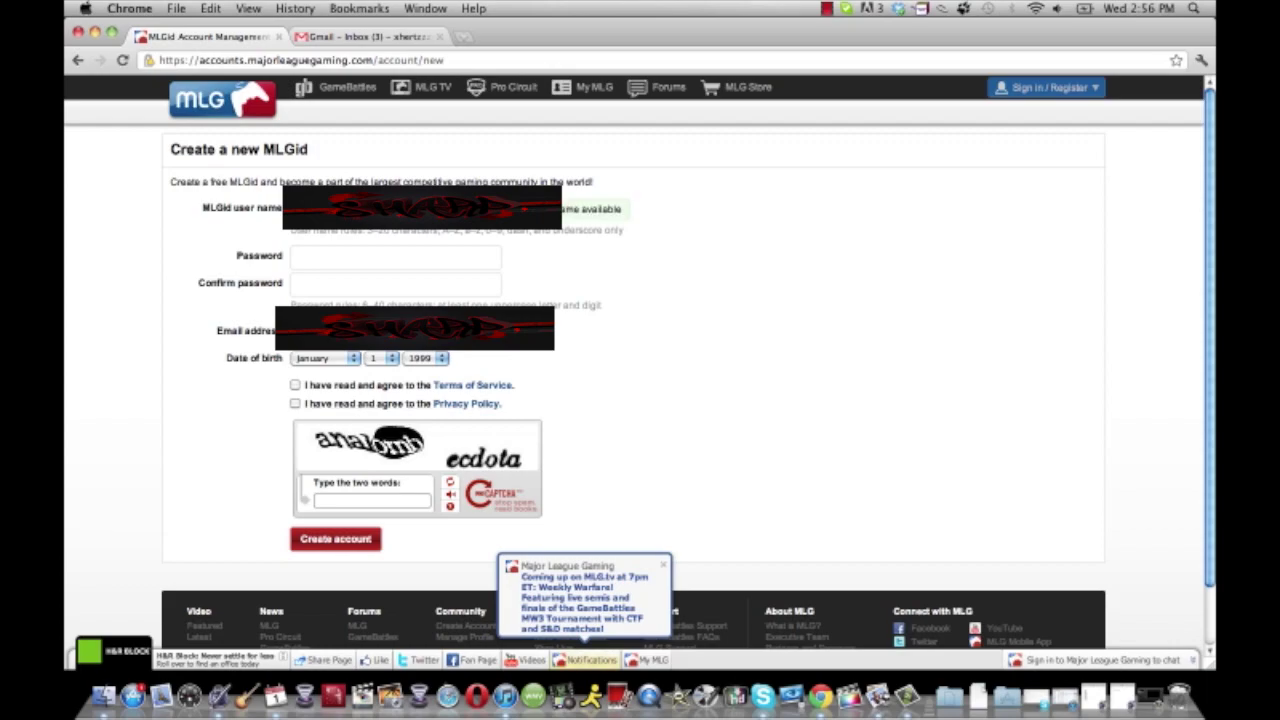
{"action": "left_click", "coordinate": [346, 253]}
{"action": "type", "text": "••••••••"}
{"action": "left_click", "coordinate": [324, 288]}
{"action": "type", "text": "•••••••"}
{"action": "key", "text": "Tab"}
{"action": "left_click", "coordinate": [327, 358]}
{"action": "left_click", "coordinate": [345, 498]}
{"action": "left_click", "coordinate": [392, 358]}
{"action": "left_click", "coordinate": [394, 549]}
{"action": "left_click", "coordinate": [434, 360]}
{"action": "left_click", "coordinate": [430, 434]}
Accept the Terms of Service and Privacy Policy, fill the captcha, and submit
{"action": "left_click", "coordinate": [295, 385]}
{"action": "left_click", "coordinate": [357, 502]}
{"action": "type", "text": "m"}
{"action": "left_click", "coordinate": [314, 548]}
Open the Major League Gaming email in Gmail and follow its activation link
{"action": "left_click", "coordinate": [374, 37]}
{"action": "left_click", "coordinate": [491, 268]}
{"action": "left_click", "coordinate": [491, 350]}
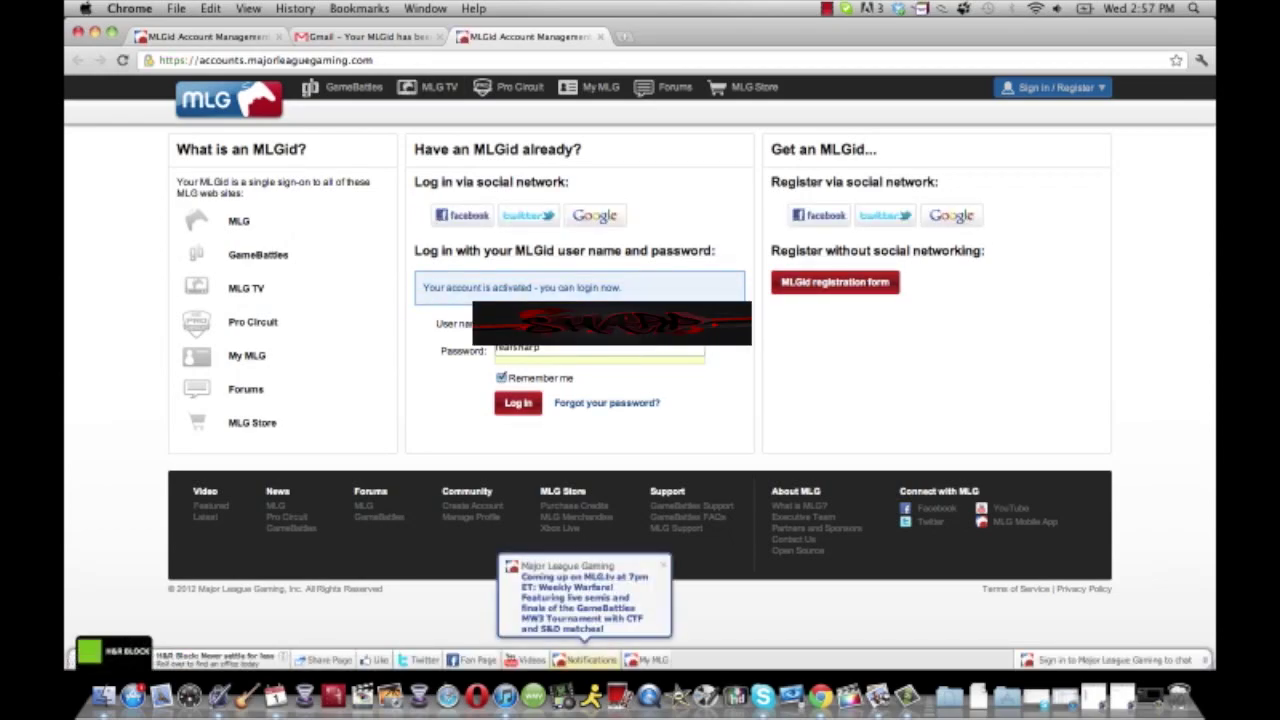
Enter the MLGid username and password on the login page
{"action": "left_click", "coordinate": [600, 323]}
{"action": "key", "text": "Escape"}
{"action": "left_click", "coordinate": [538, 351]}
Log in with the newly activated MLGid
{"action": "left_click", "coordinate": [512, 404]}
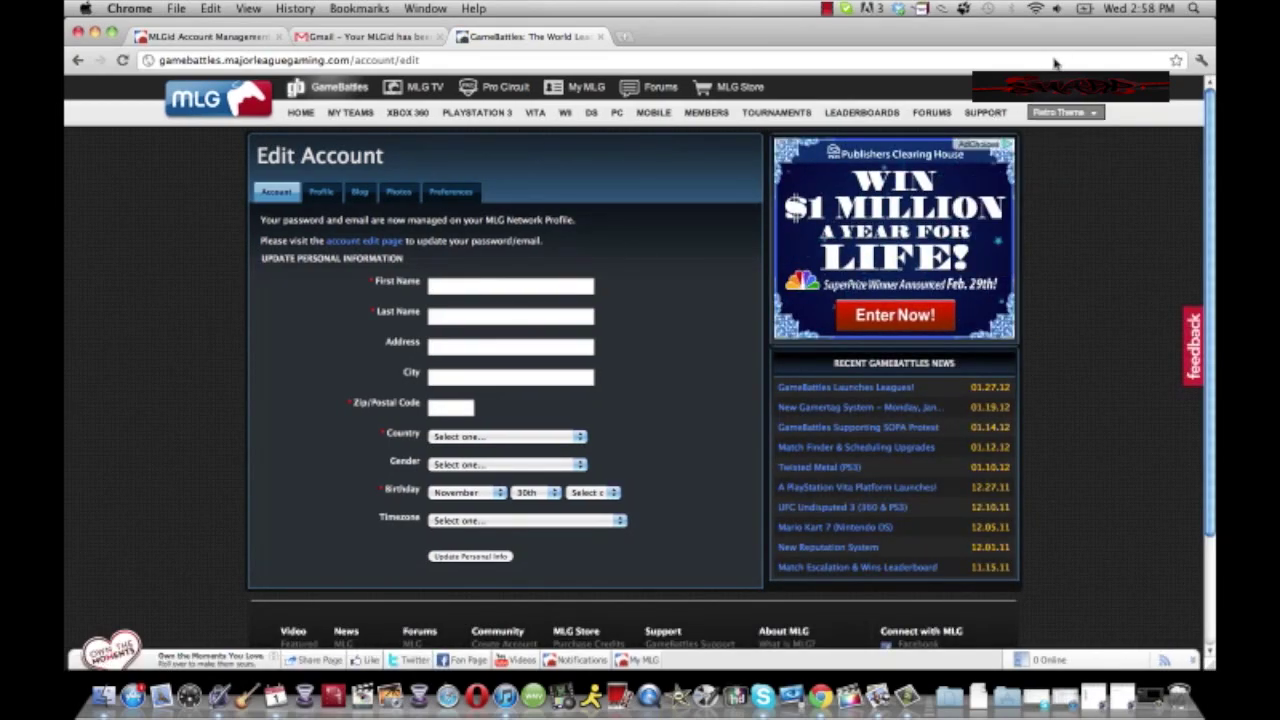
Enter first name, last name and zip code, and choose United States as country
{"action": "left_click", "coordinate": [455, 289]}
{"action": "key", "text": "Tab"}
{"action": "left_click", "coordinate": [304, 373]}
{"action": "left_click", "coordinate": [443, 409]}
{"action": "type", "text": "40245"}
{"action": "left_click", "coordinate": [455, 437]}
{"action": "scroll", "coordinate": [478, 420], "scroll_direction": "down", "scroll_amount": 5}
{"action": "scroll", "coordinate": [478, 460], "scroll_direction": "down", "scroll_amount": 5}
{"action": "scroll", "coordinate": [478, 500], "scroll_direction": "down", "scroll_amount": 5}
{"action": "scroll", "coordinate": [480, 490], "scroll_direction": "down", "scroll_amount": 3}
{"action": "scroll", "coordinate": [480, 500], "scroll_direction": "down", "scroll_amount": 3}
{"action": "scroll", "coordinate": [480, 520], "scroll_direction": "down", "scroll_amount": 3}
{"action": "scroll", "coordinate": [480, 530], "scroll_direction": "down", "scroll_amount": 3}
{"action": "scroll", "coordinate": [470, 530], "scroll_direction": "down", "scroll_amount": 3}
{"action": "left_click", "coordinate": [466, 498]}
{"action": "left_click", "coordinate": [497, 494]}
{"action": "left_click", "coordinate": [460, 504]}
{"action": "left_click", "coordinate": [548, 493]}
{"action": "left_click", "coordinate": [533, 314]}
{"action": "left_click", "coordinate": [595, 493]}
{"action": "left_click", "coordinate": [590, 561]}
Try saving the personal info, then select Kentucky as the state
{"action": "left_click", "coordinate": [472, 557]}
{"action": "scroll", "coordinate": [264, 298], "scroll_direction": "down", "scroll_amount": 1}
{"action": "left_click", "coordinate": [494, 434]}
{"action": "left_click", "coordinate": [458, 578]}
{"action": "scroll", "coordinate": [465, 590], "scroll_direction": "down", "scroll_amount": 3}
{"action": "scroll", "coordinate": [484, 462], "scroll_direction": "down", "scroll_amount": 1}
Save the personal info again and open the new member profile, dismissing the notification
{"action": "left_click", "coordinate": [488, 423]}
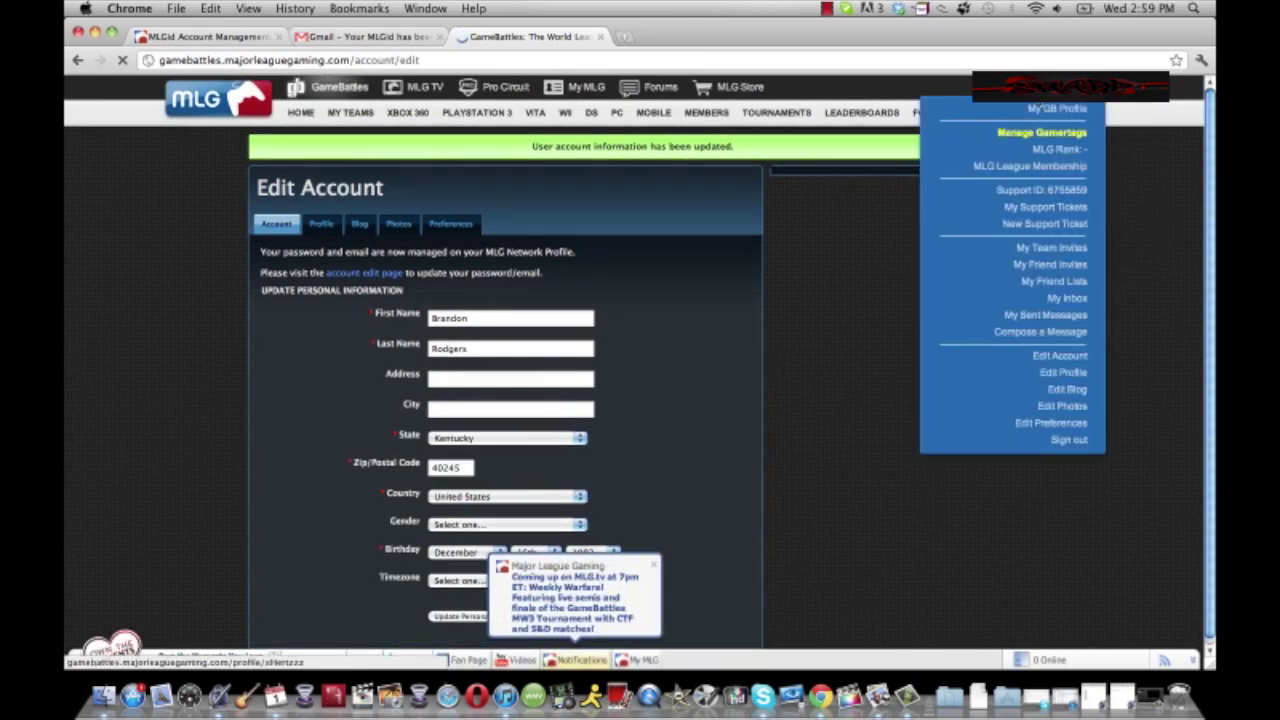
{"action": "left_click", "coordinate": [1045, 108]}
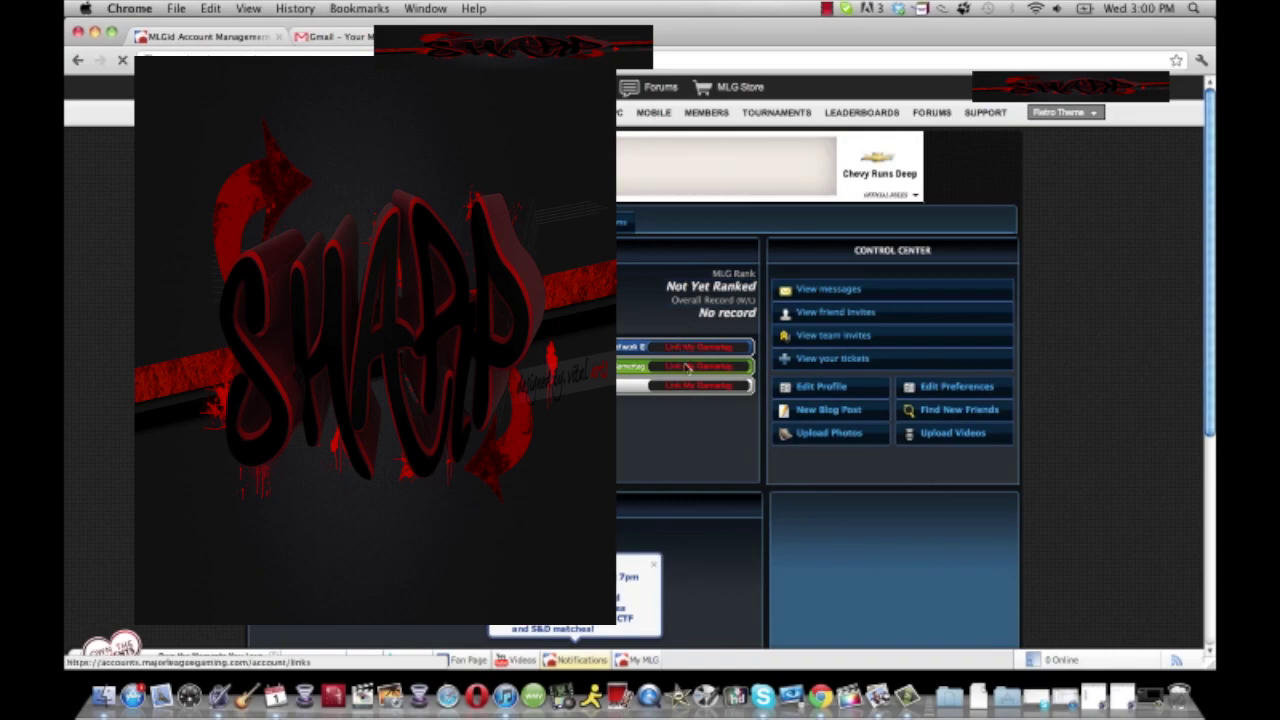
{"action": "scroll", "coordinate": [679, 329], "scroll_direction": "down", "scroll_amount": 2}
{"action": "left_click", "coordinate": [654, 563]}
{"action": "scroll", "coordinate": [892, 350], "scroll_direction": "up", "scroll_amount": 2}
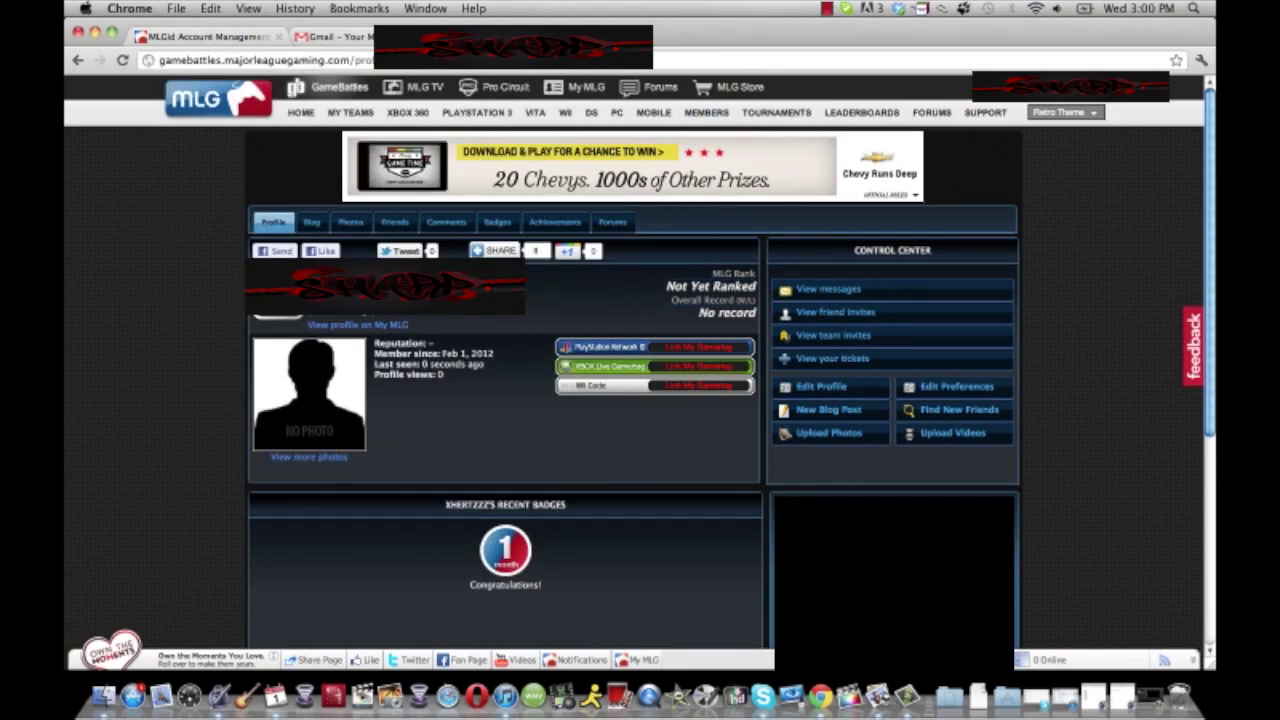
Go to Manage Gamertags from the account dropdown
{"action": "left_click", "coordinate": [1059, 135]}
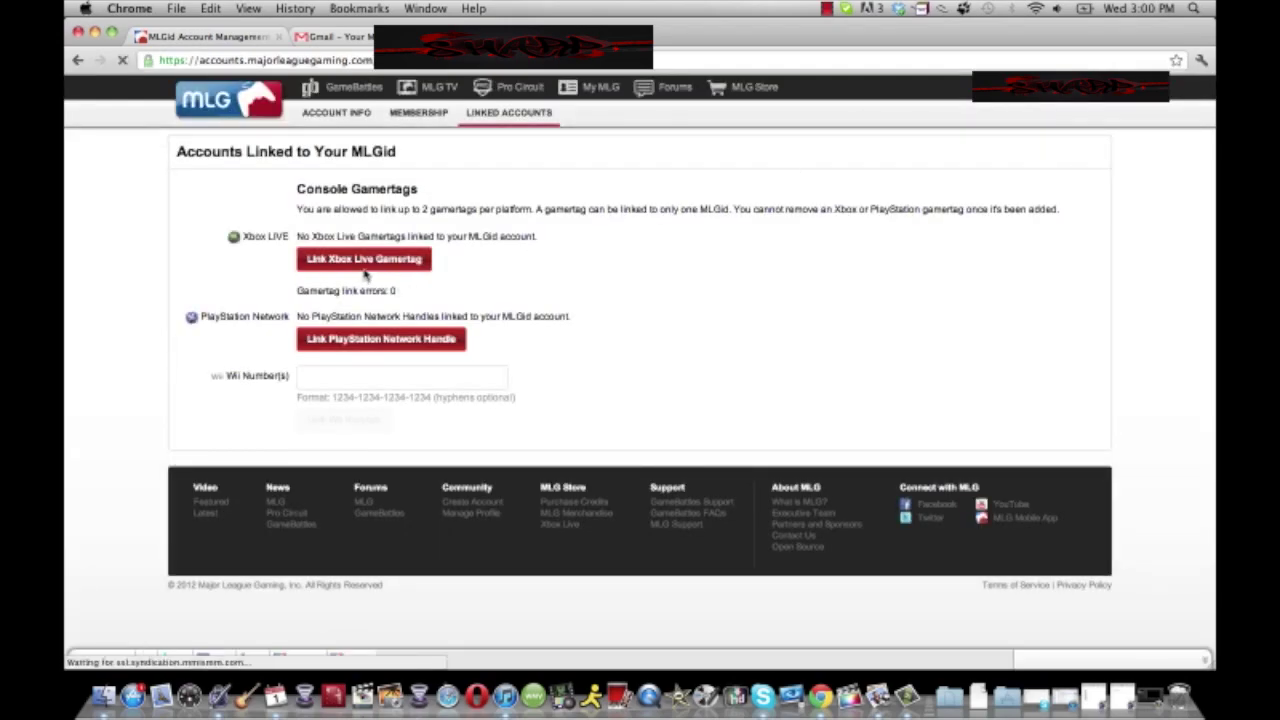